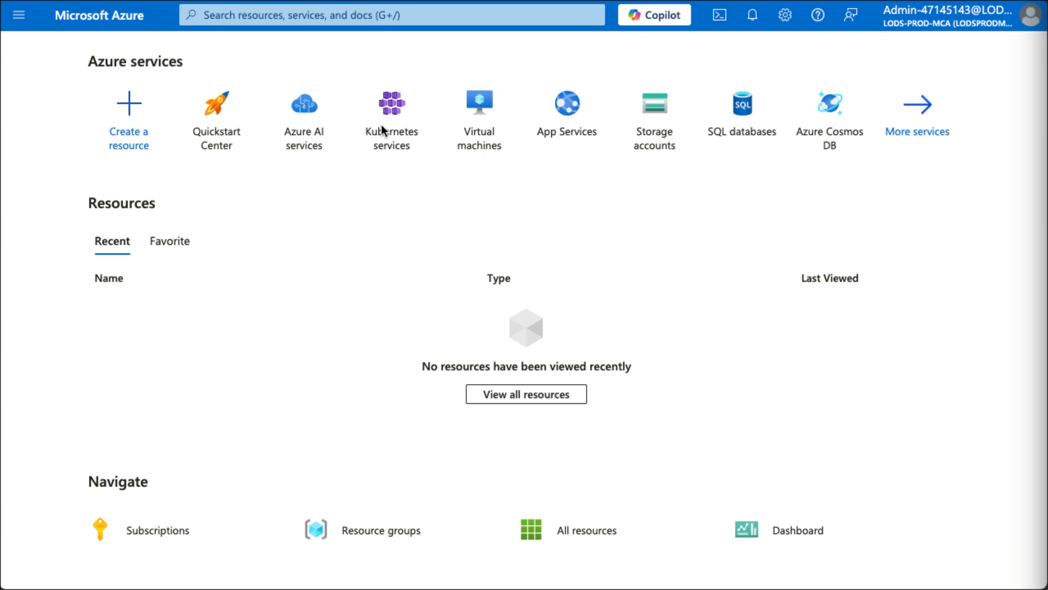
Find the Resource groups service and open the access control (IAM) page of the AZ300-RG1 resource group.
left_click(275, 22)
type("res")
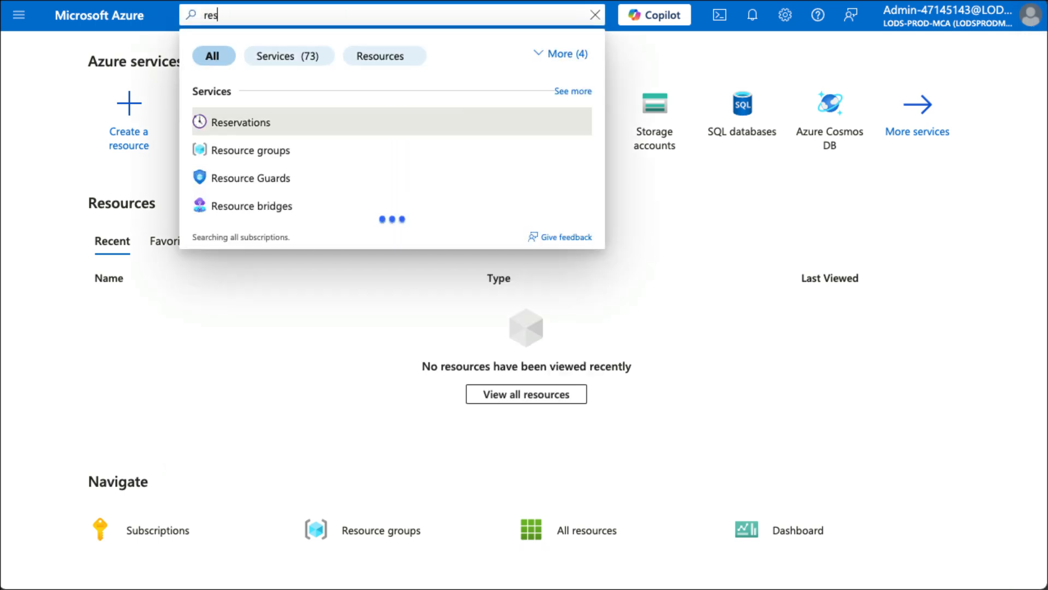
left_click(266, 161)
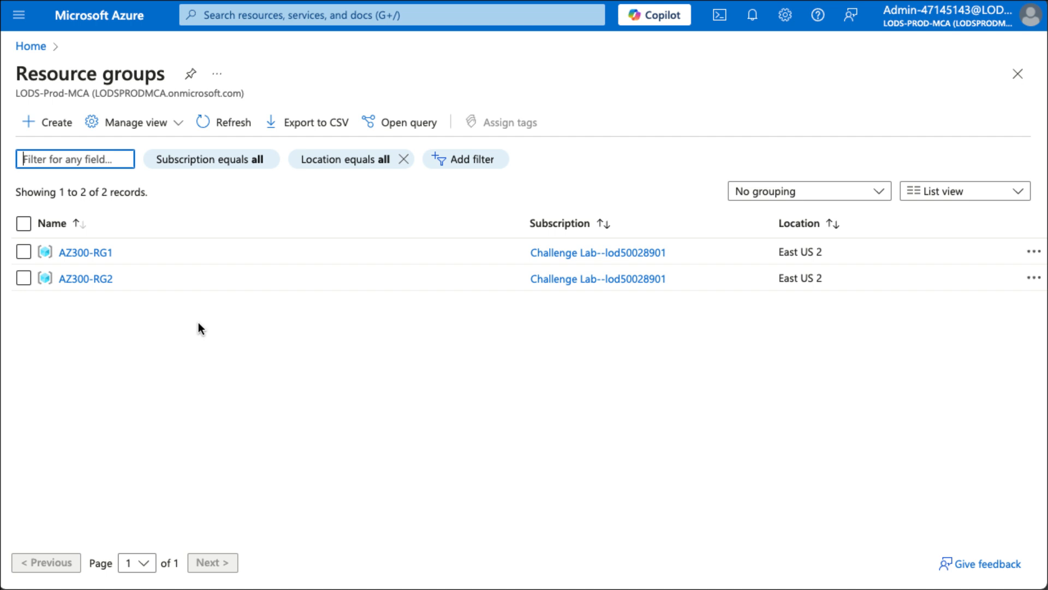
left_click(100, 260)
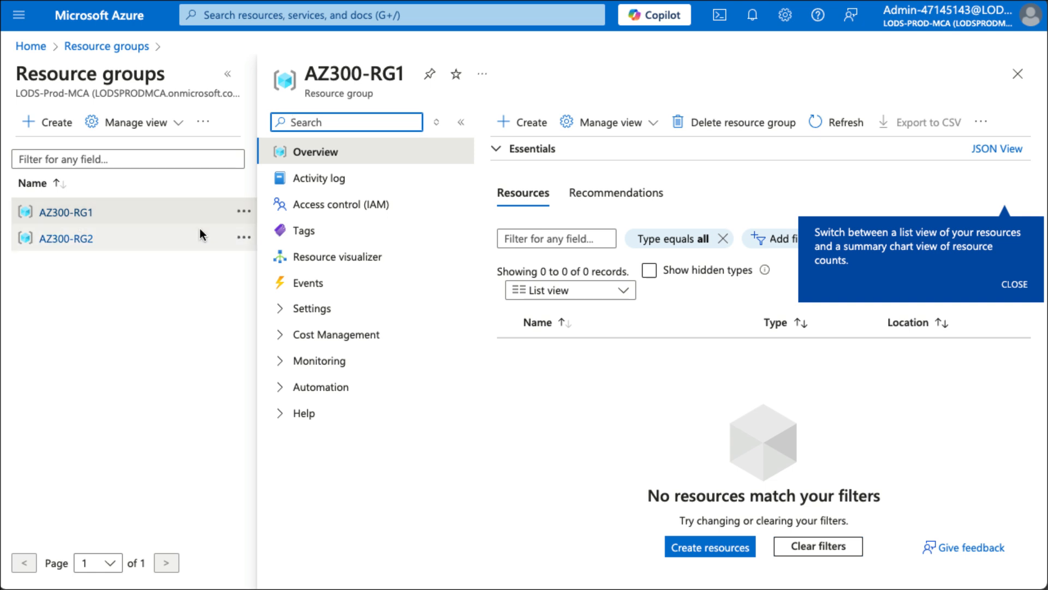
left_click(378, 213)
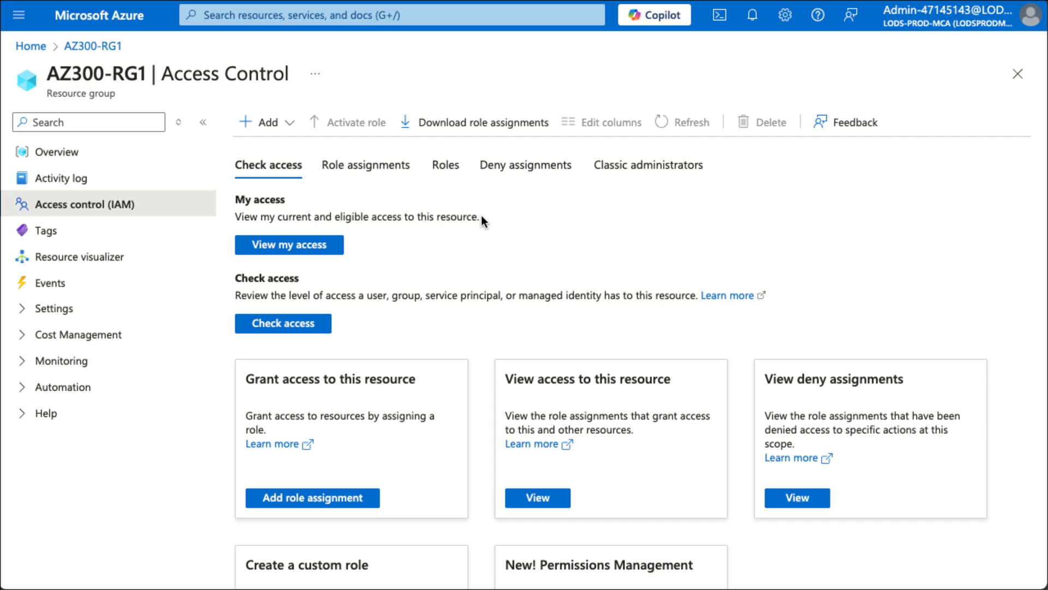
Start a new role assignment for AZ300-RG1, choose the Reader role and continue to member selection.
left_click(342, 497)
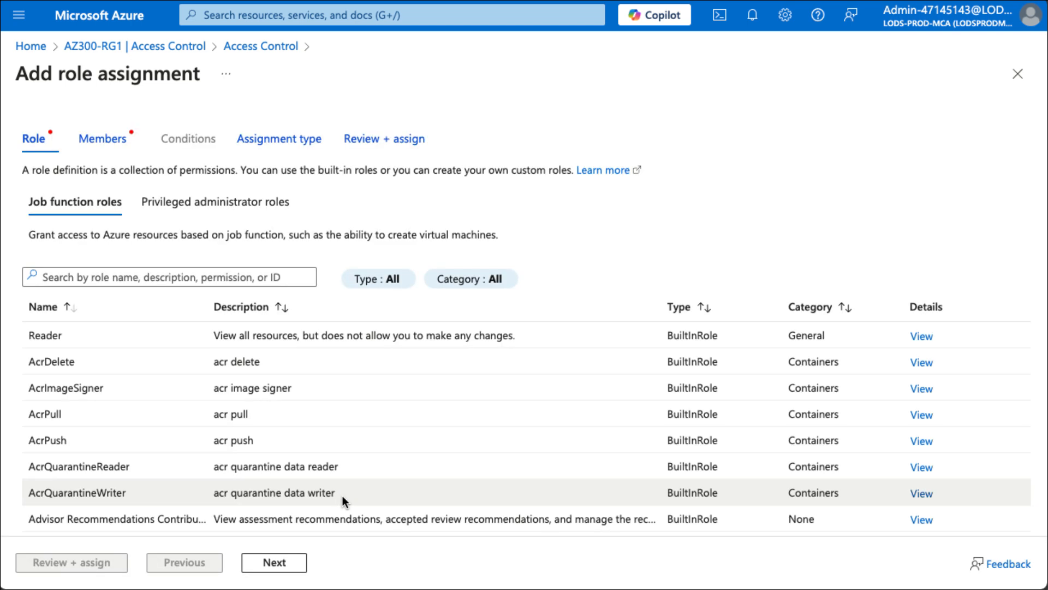
left_click(274, 337)
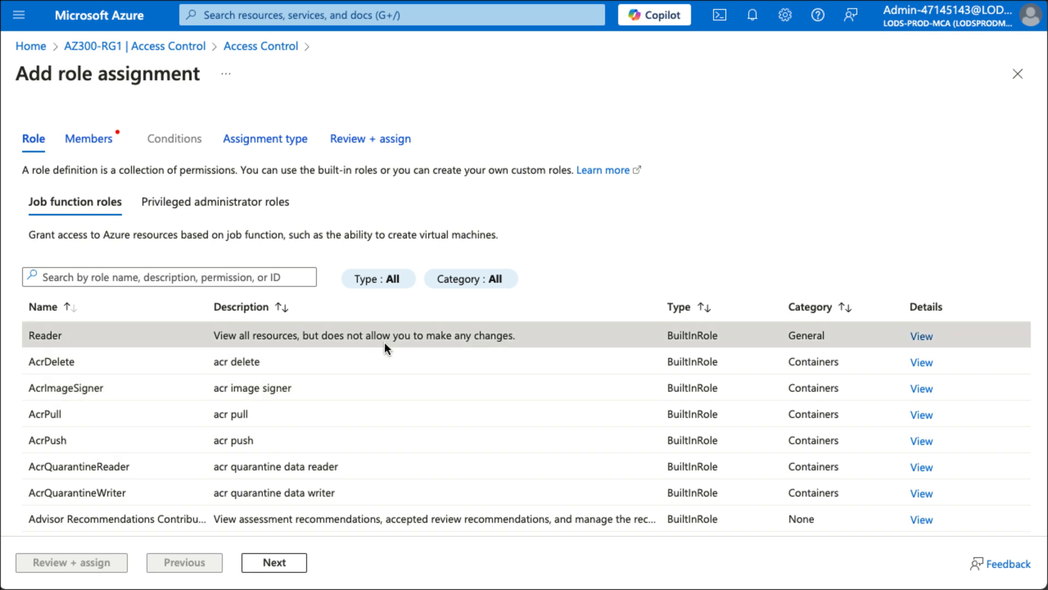
left_click(285, 566)
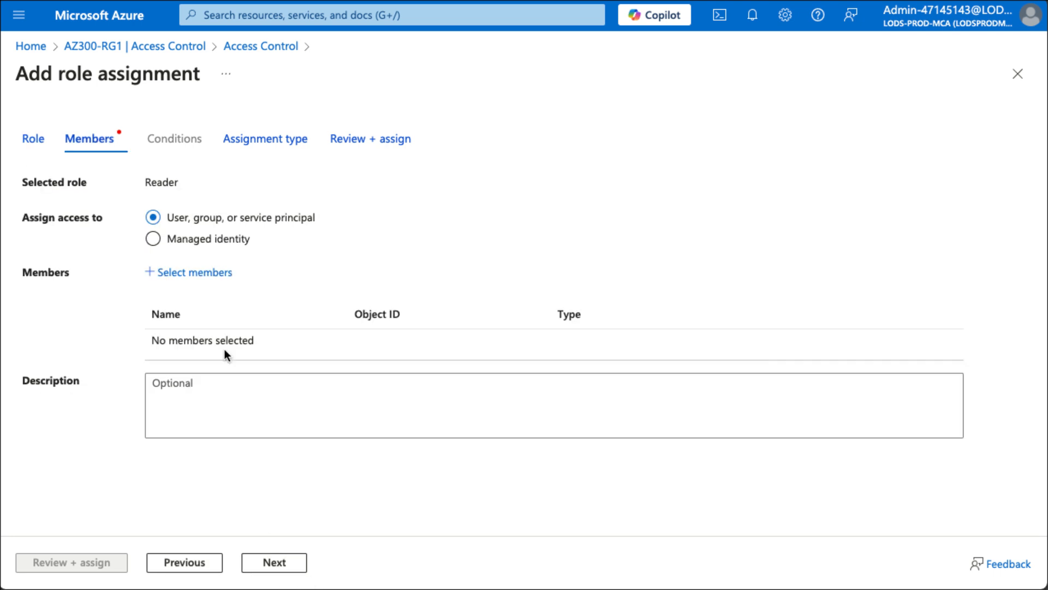
Add the test user account as the member by its e-mail address and complete the role assignment.
left_click(212, 277)
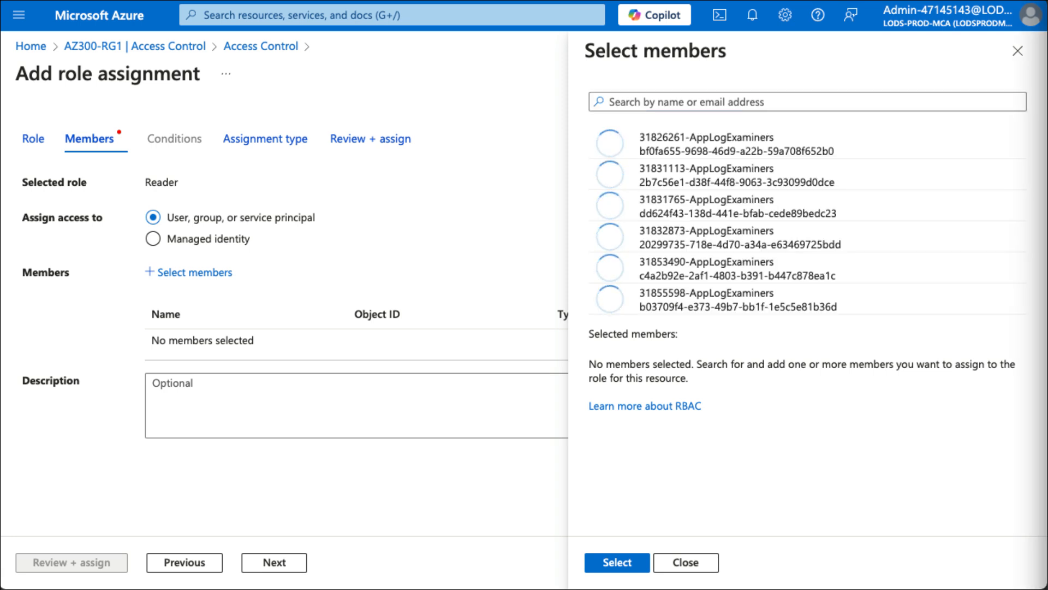
left_click(729, 103)
key("ctrl+v")
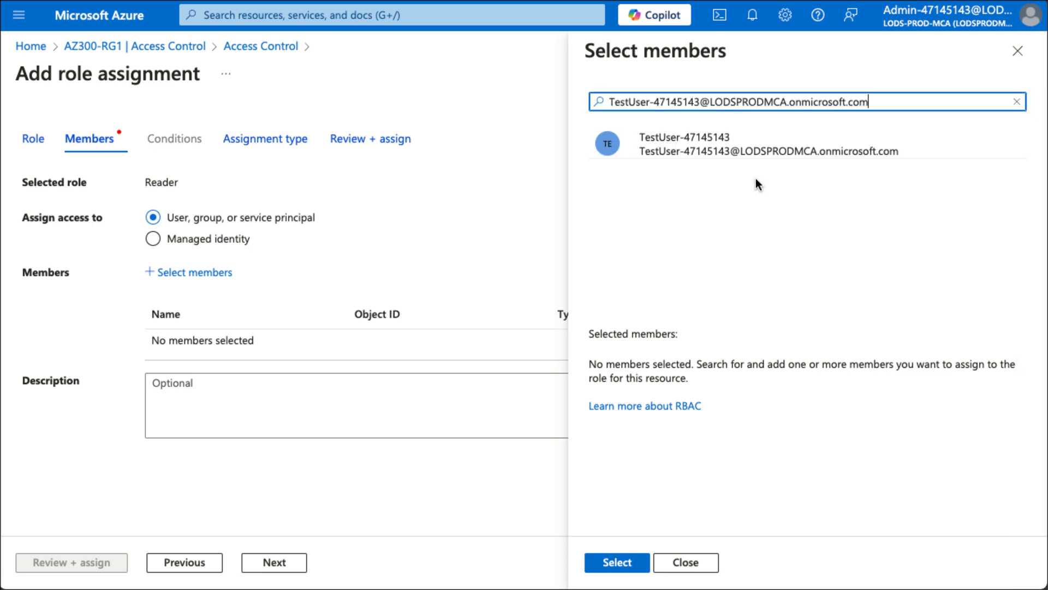
left_click(746, 141)
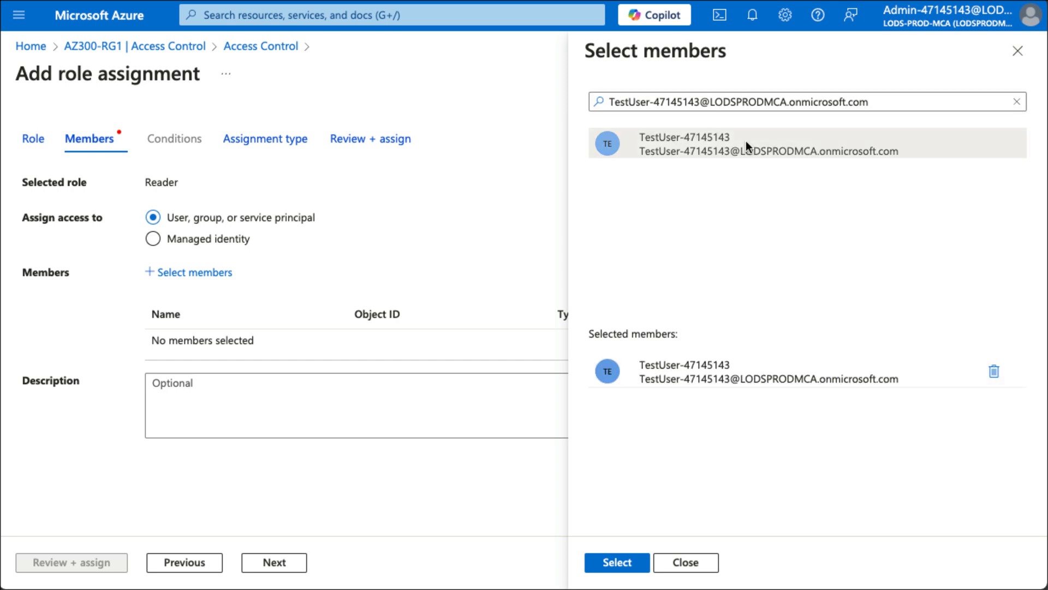
left_click(620, 557)
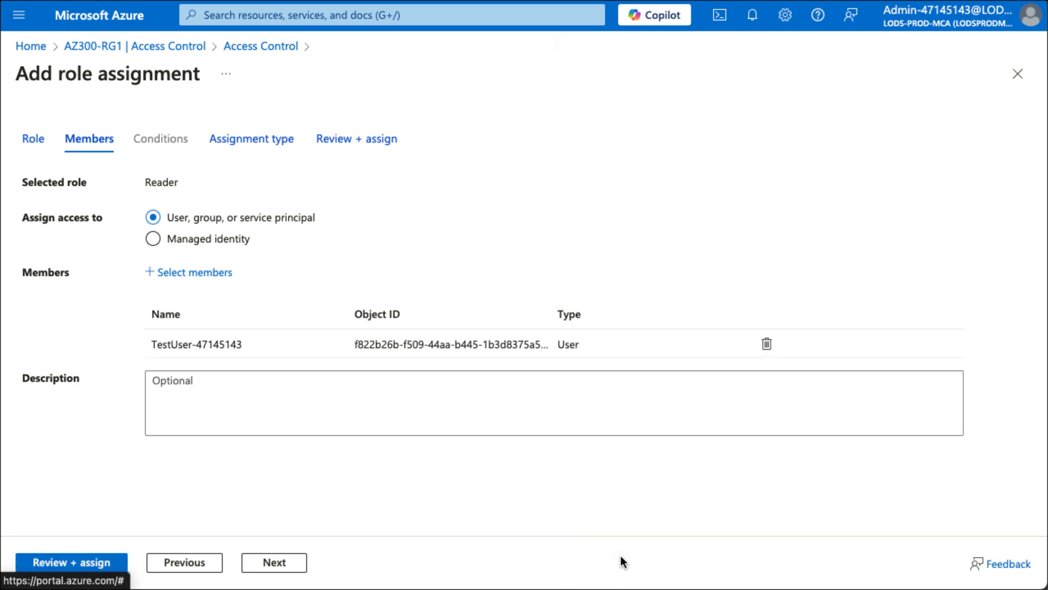
left_click(100, 561)
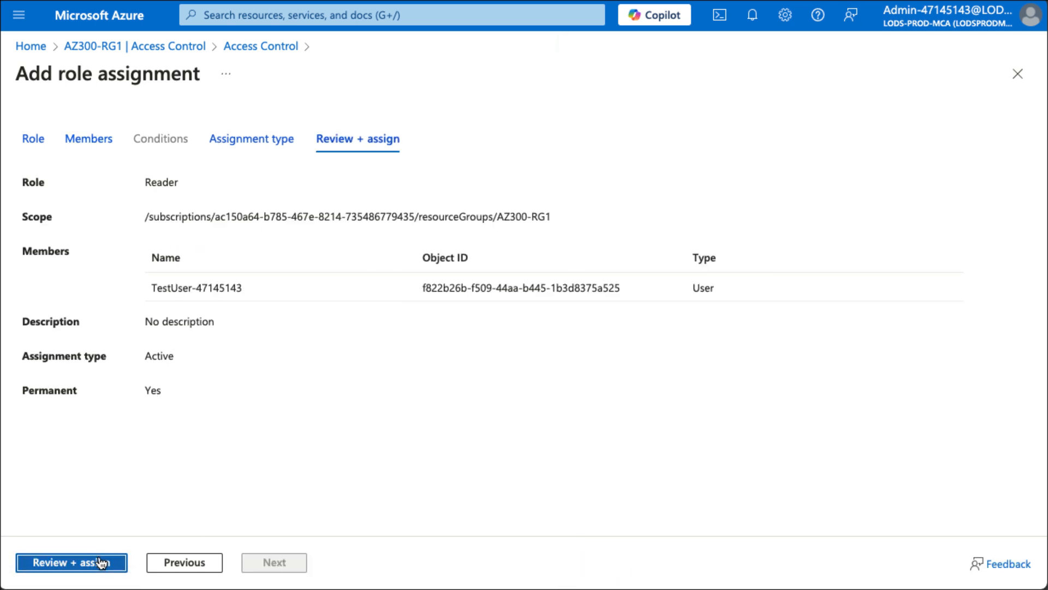
left_click(100, 562)
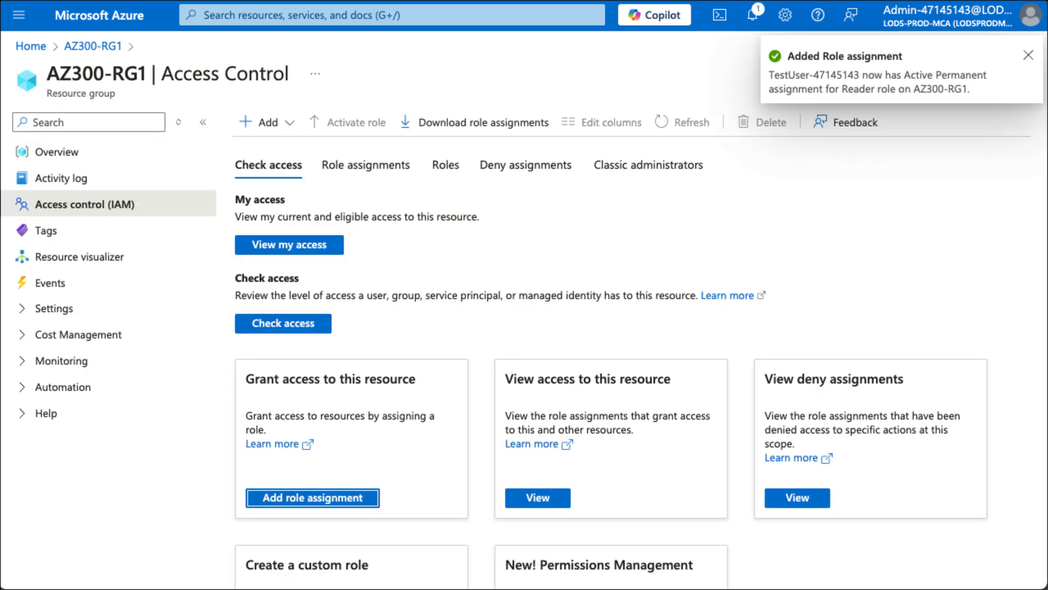
left_click(283, 323)
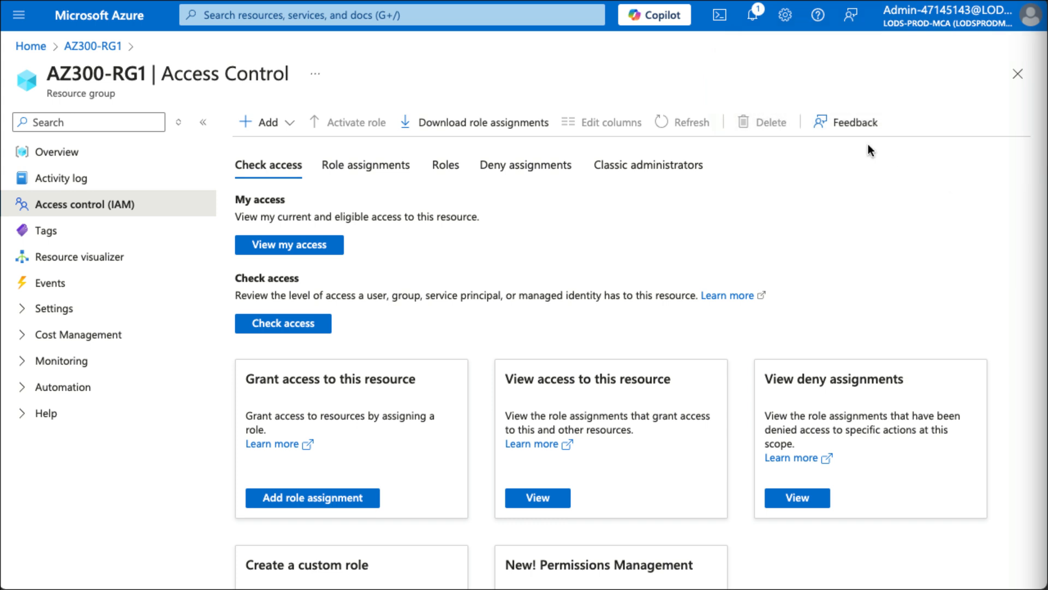
Switch the portal session to the test user account and dismiss the welcome page to view its resource groups.
left_click(913, 20)
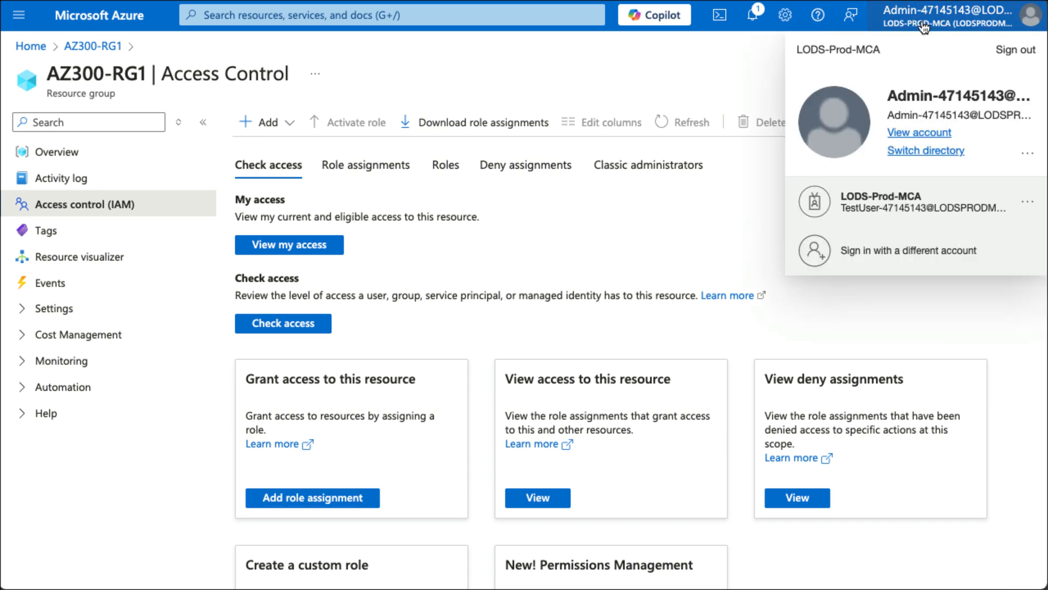
left_click(880, 209)
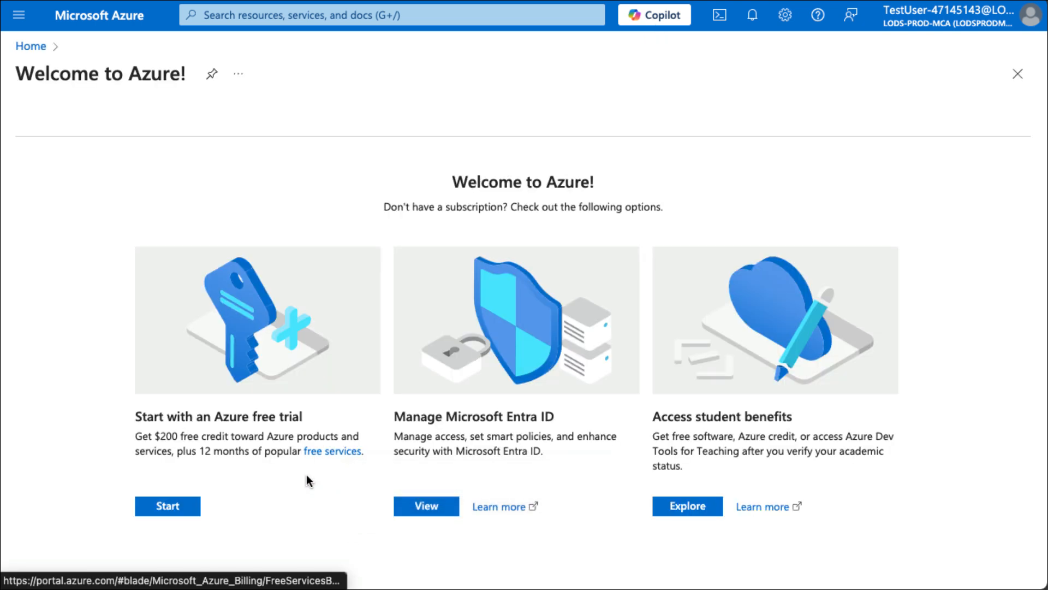
scroll(307, 475, "down", 1)
scroll(307, 475, "up", 1)
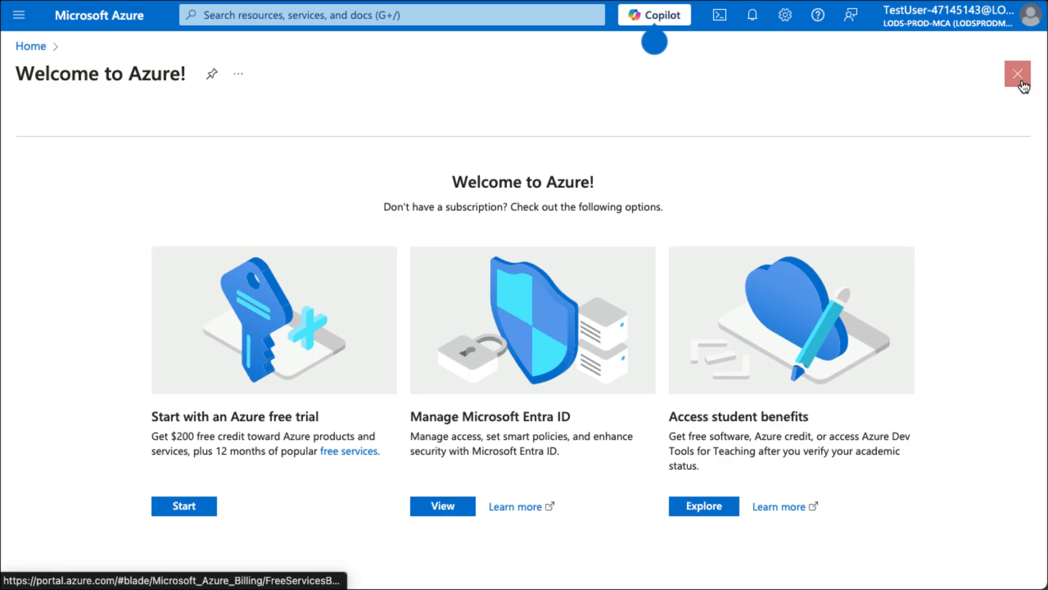
left_click(1017, 74)
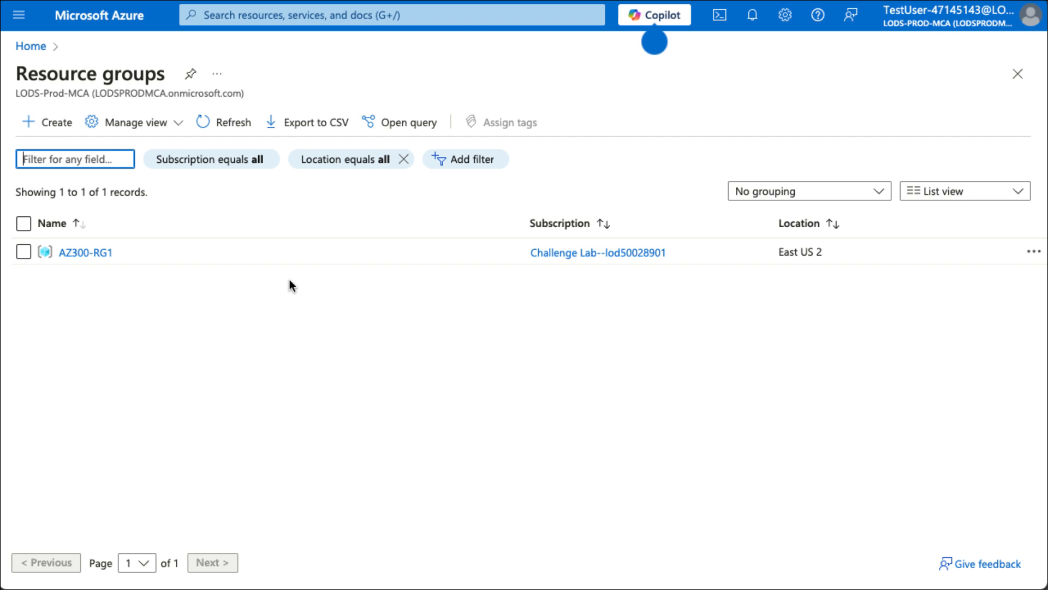
left_click(655, 15)
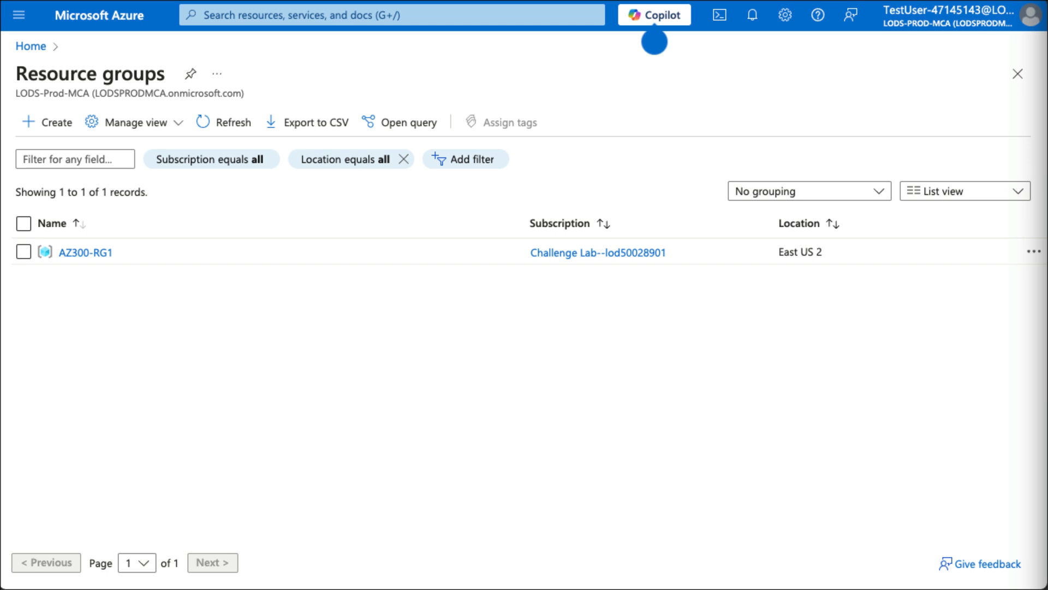
Find the Virtual networks service and start creating a new virtual network.
left_click(292, 21)
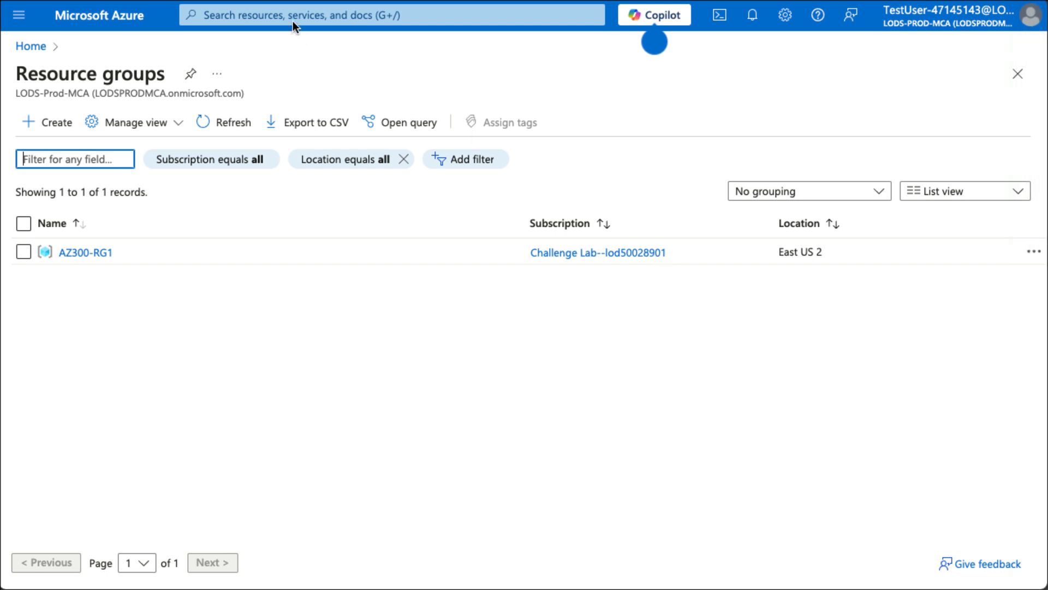
left_click(292, 22)
type("virt")
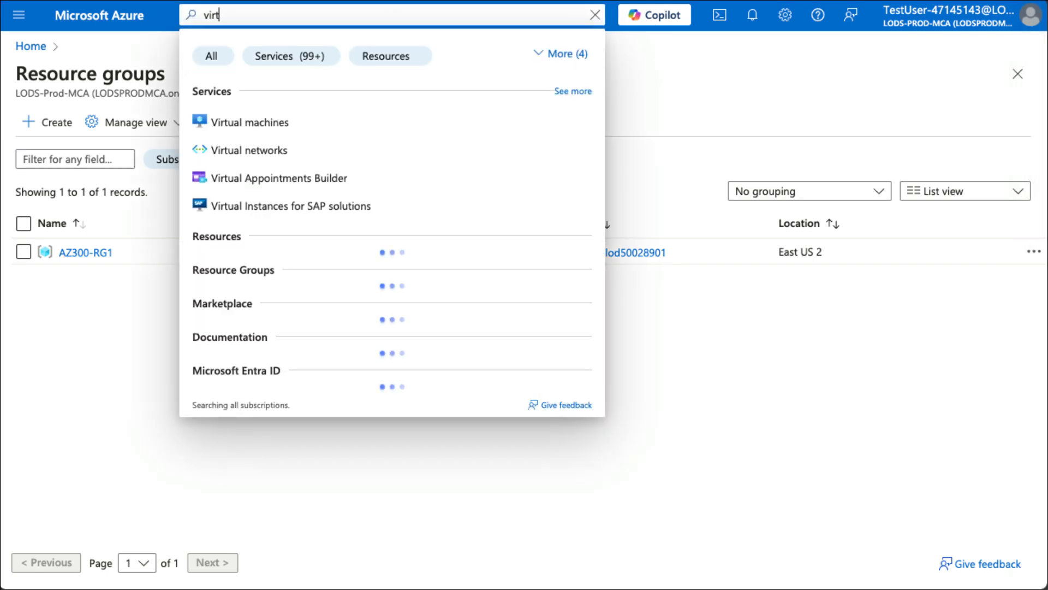
type("ual")
left_click(304, 157)
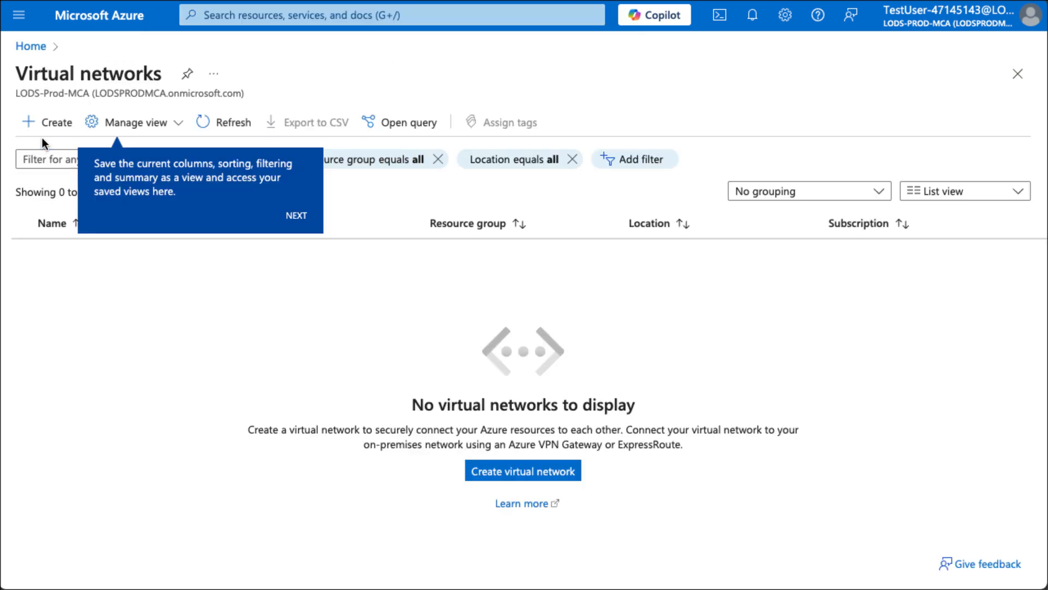
left_click(46, 132)
left_click(47, 134)
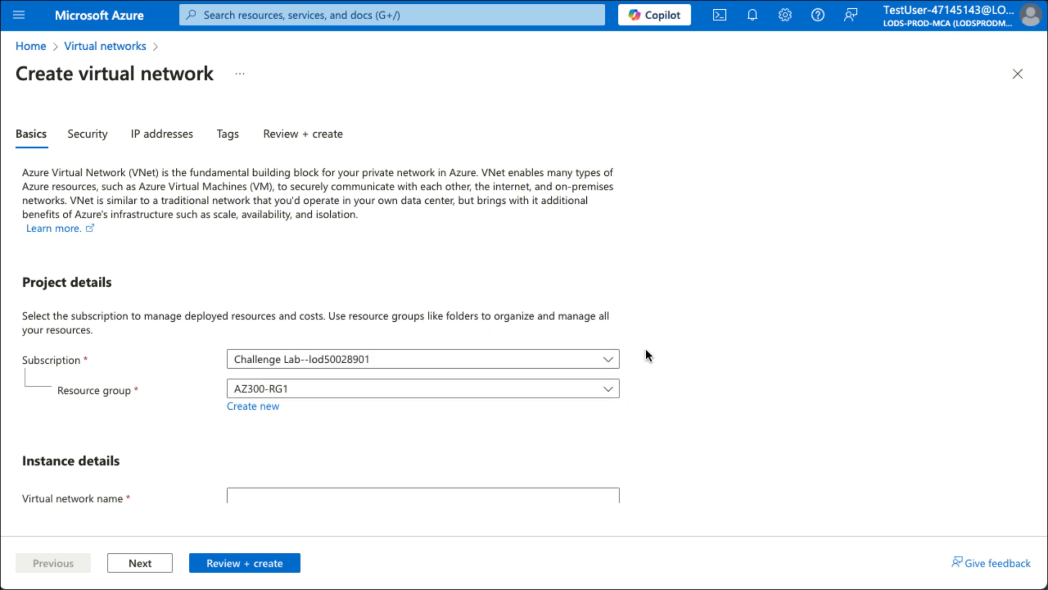
Name the virtual network VNet1 and set its region to (US) East US 2.
scroll(647, 355, "down", 1)
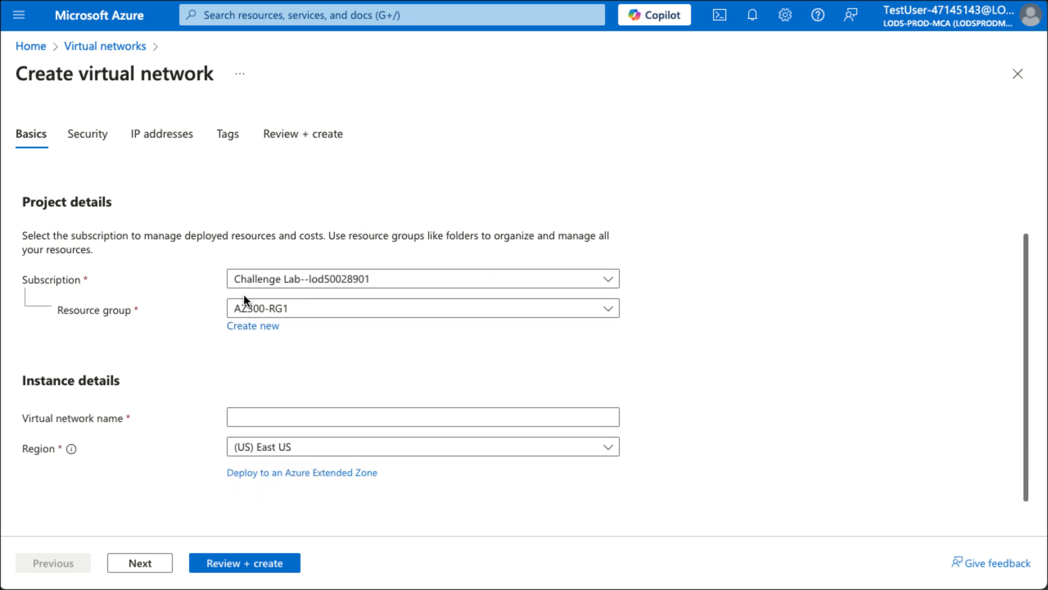
left_click(516, 420)
type("VNet1")
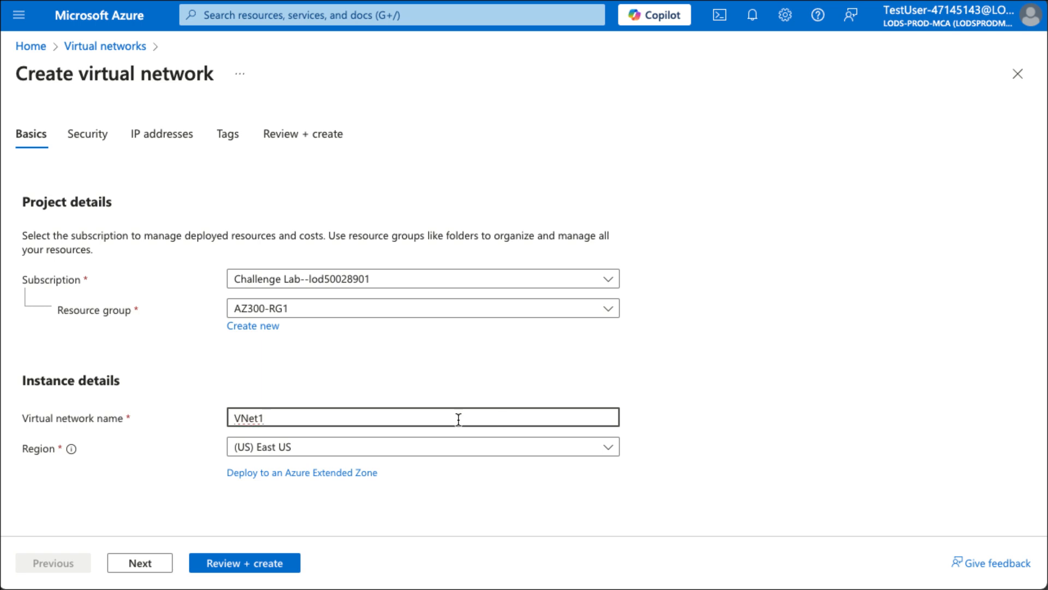
left_click(336, 451)
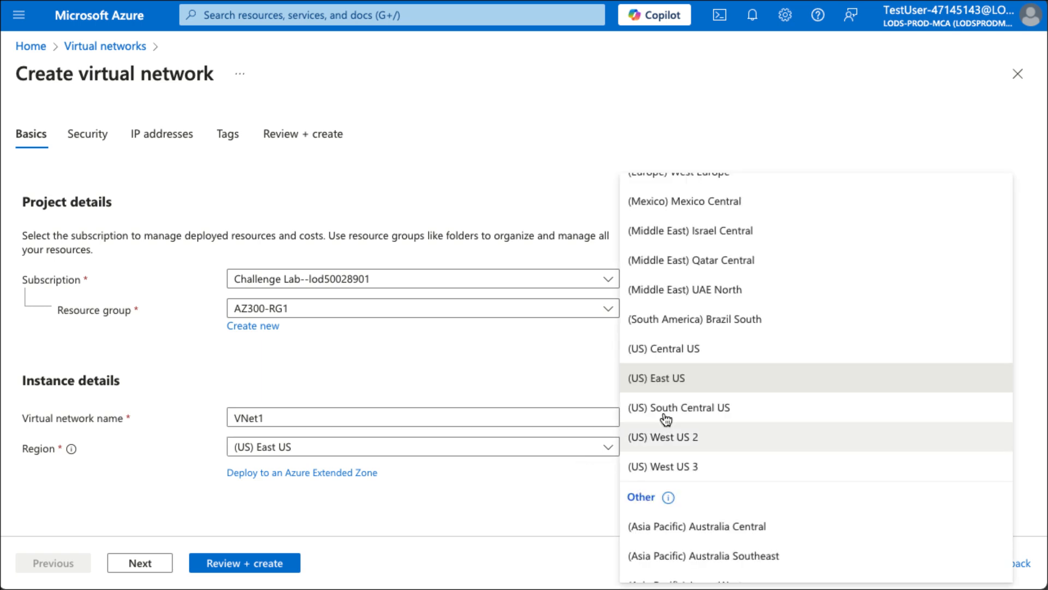
scroll(739, 442, "up", 2)
scroll(739, 442, "down", 6)
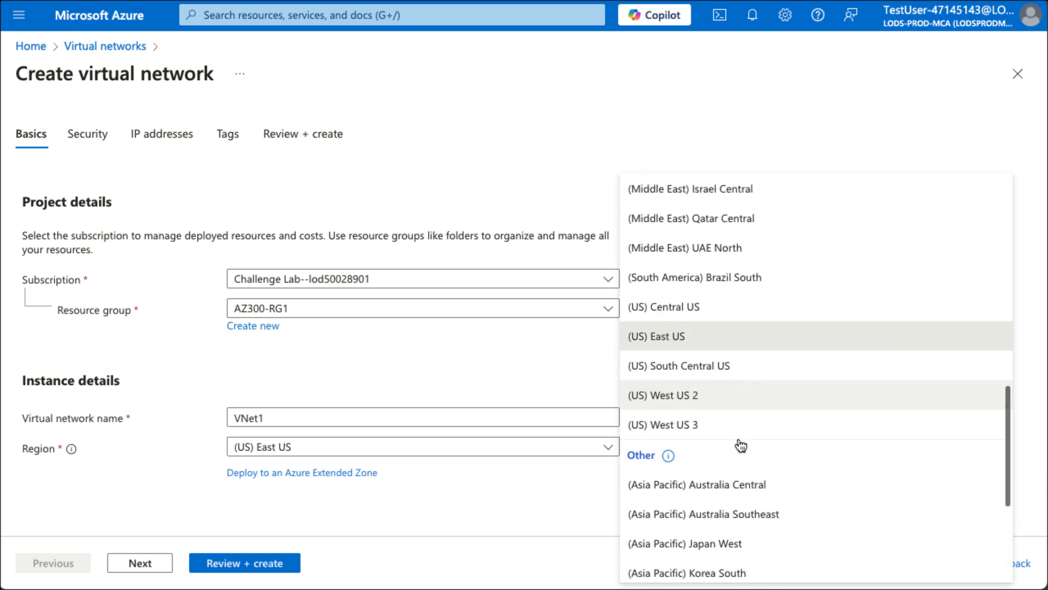
left_click(702, 482)
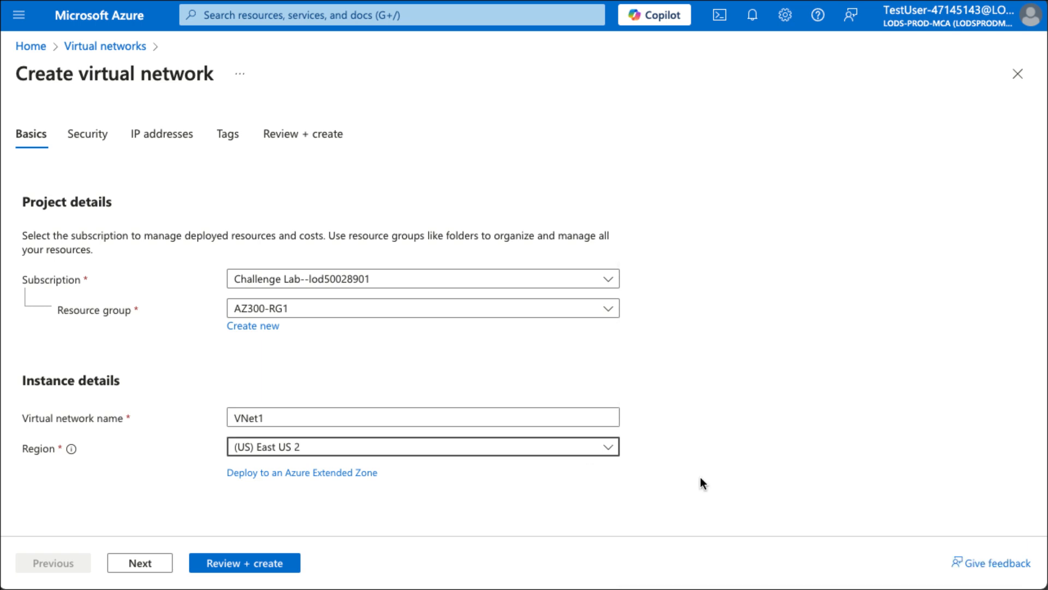
Submit the VNet1 configuration for review and open the details of its validation result.
left_click(257, 561)
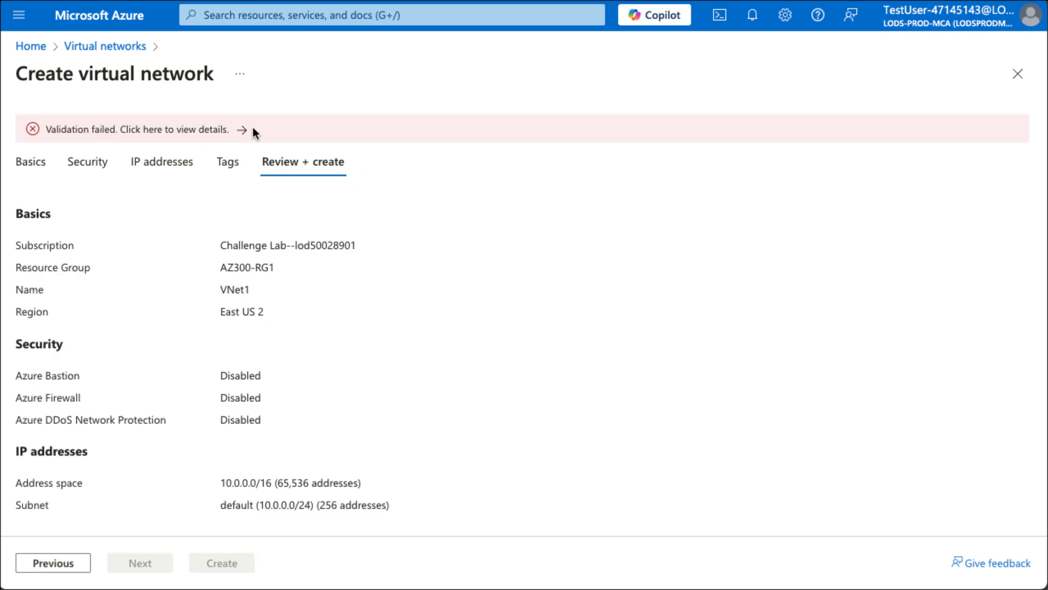
left_click(242, 131)
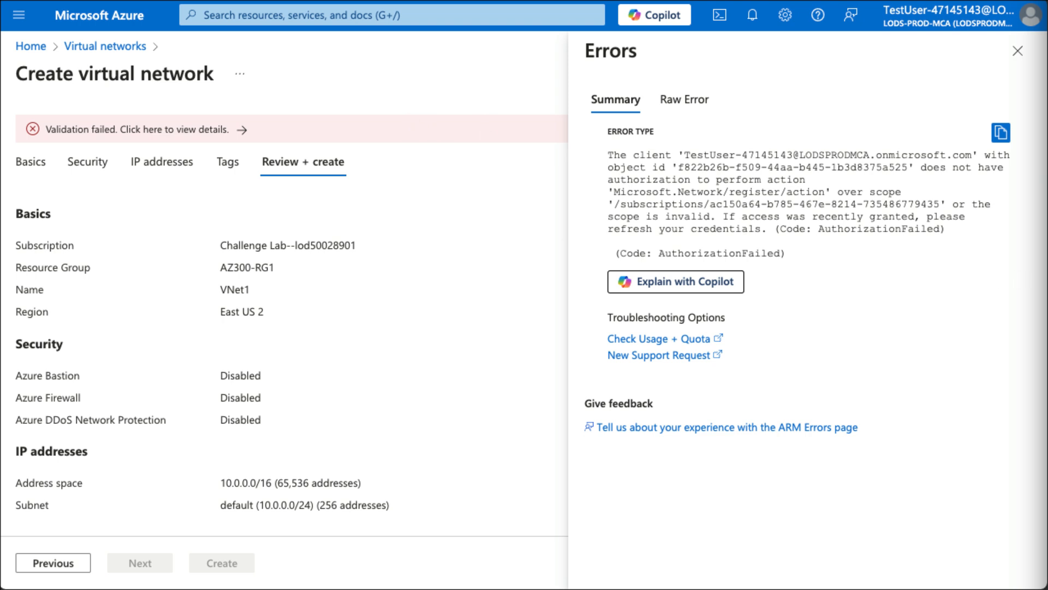
Switch back to the administrator account, find the Subscriptions service and open the Challenge Lab subscription.
left_click(927, 24)
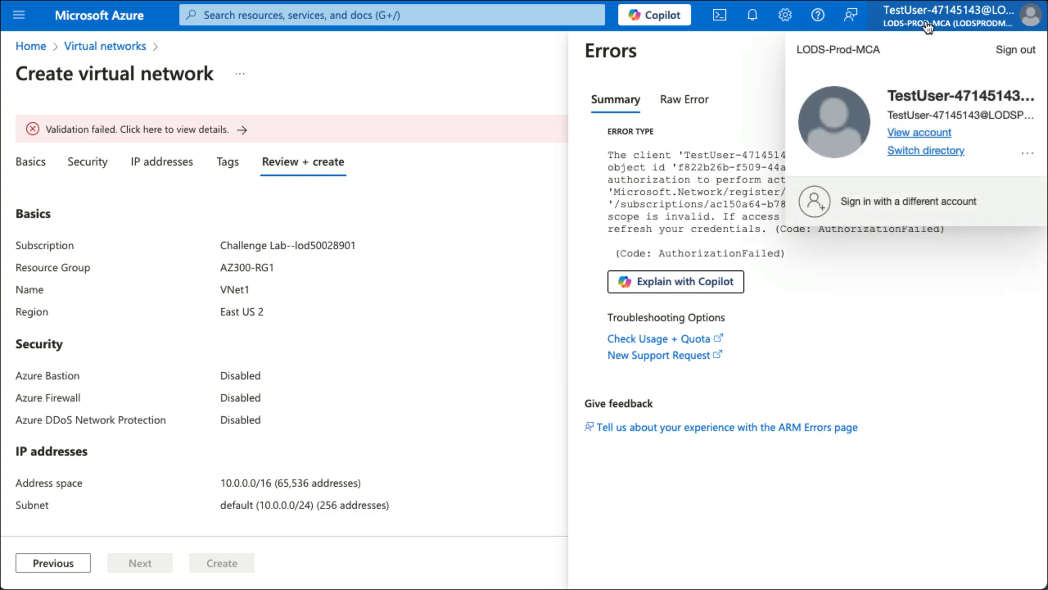
left_click(876, 205)
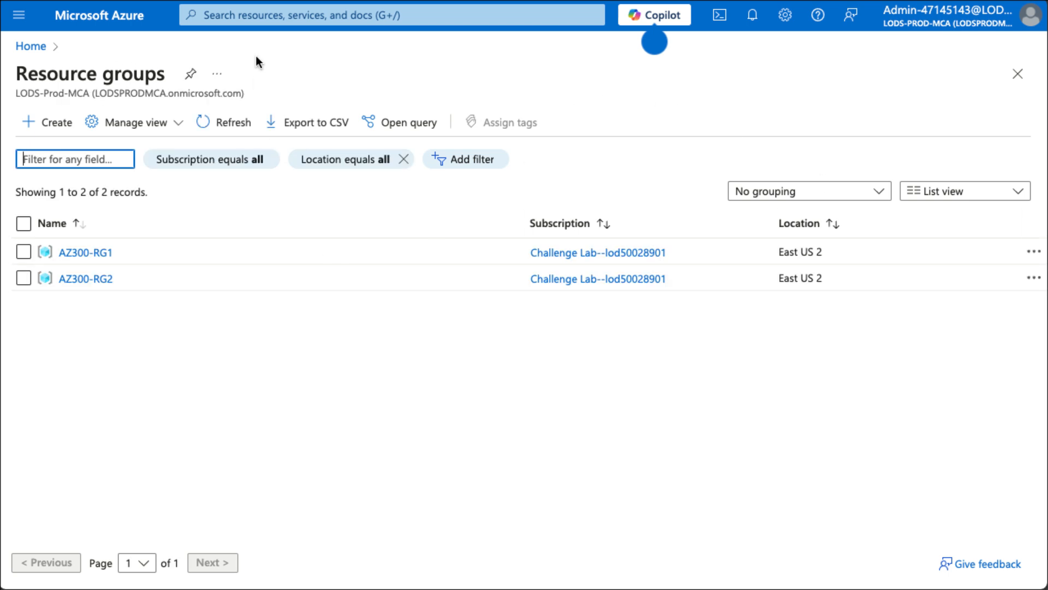
left_click(267, 22)
type("sub")
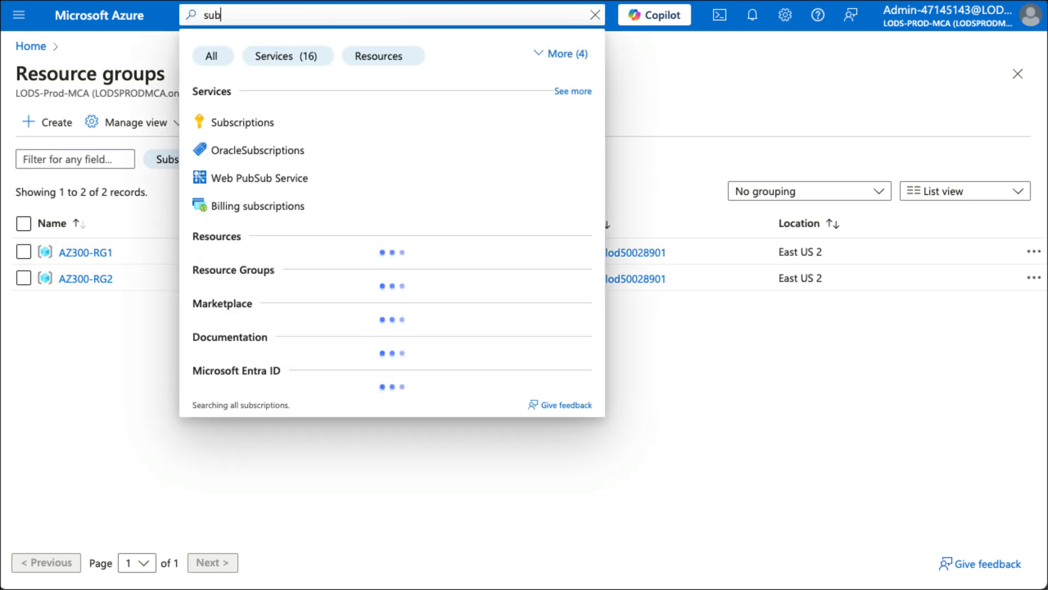
left_click(242, 123)
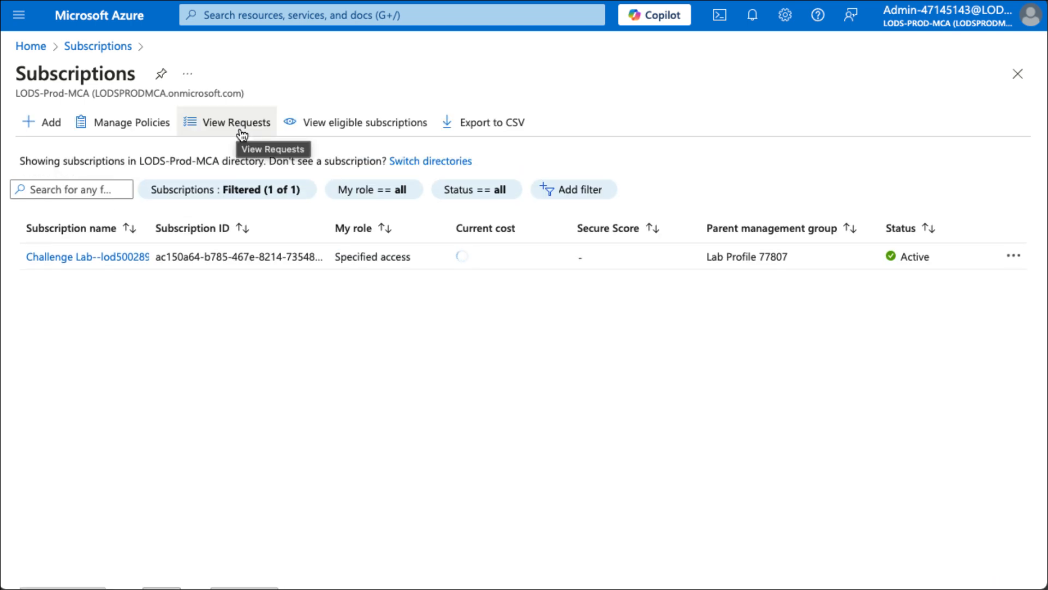
left_click(100, 257)
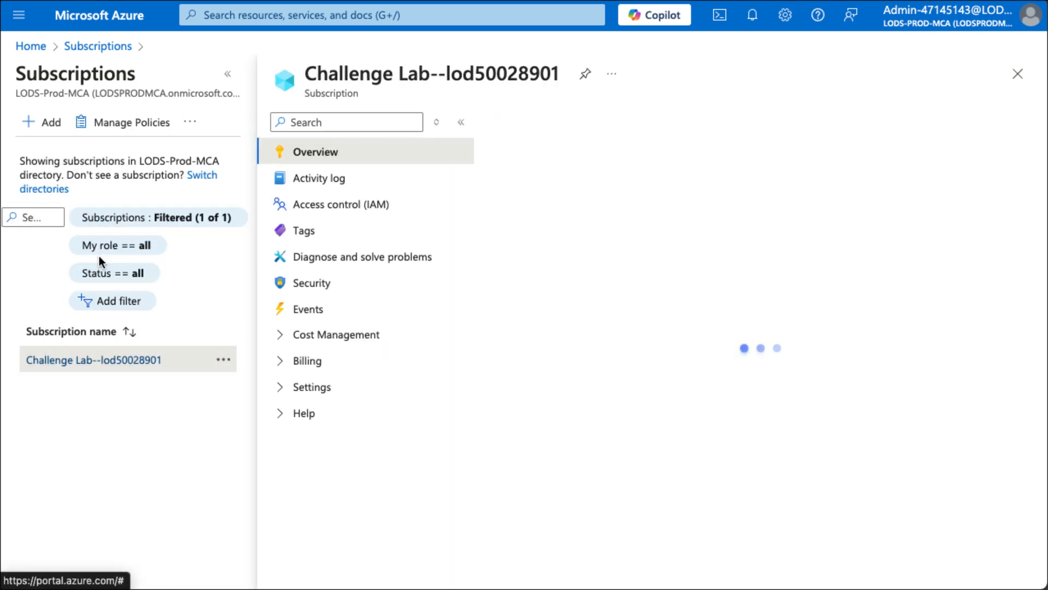
Start a role assignment in the subscription's access control and choose the Network Contributor role for it.
left_click(342, 215)
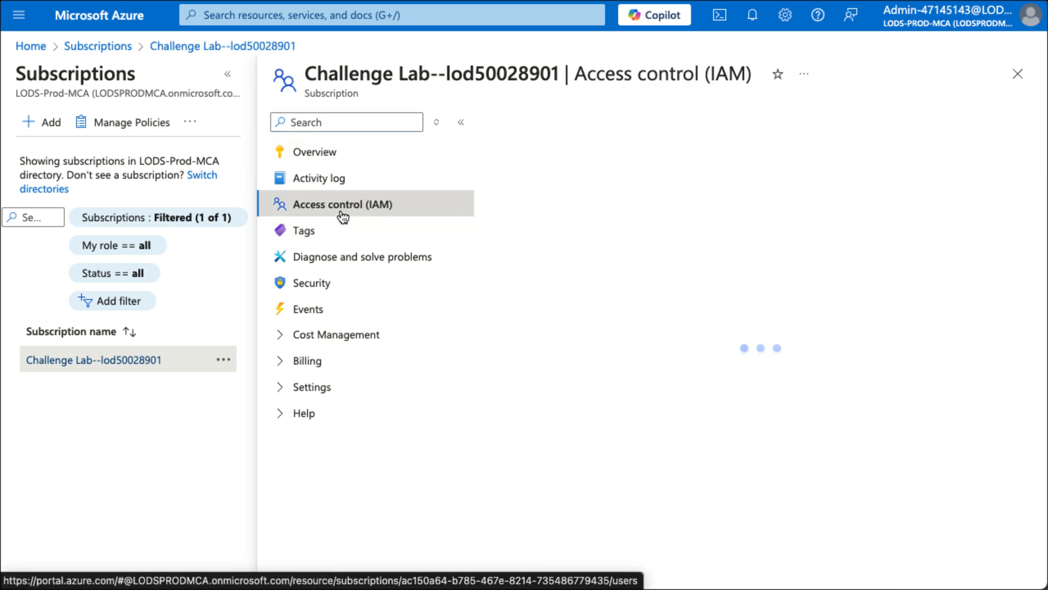
scroll(676, 424, "down", 2)
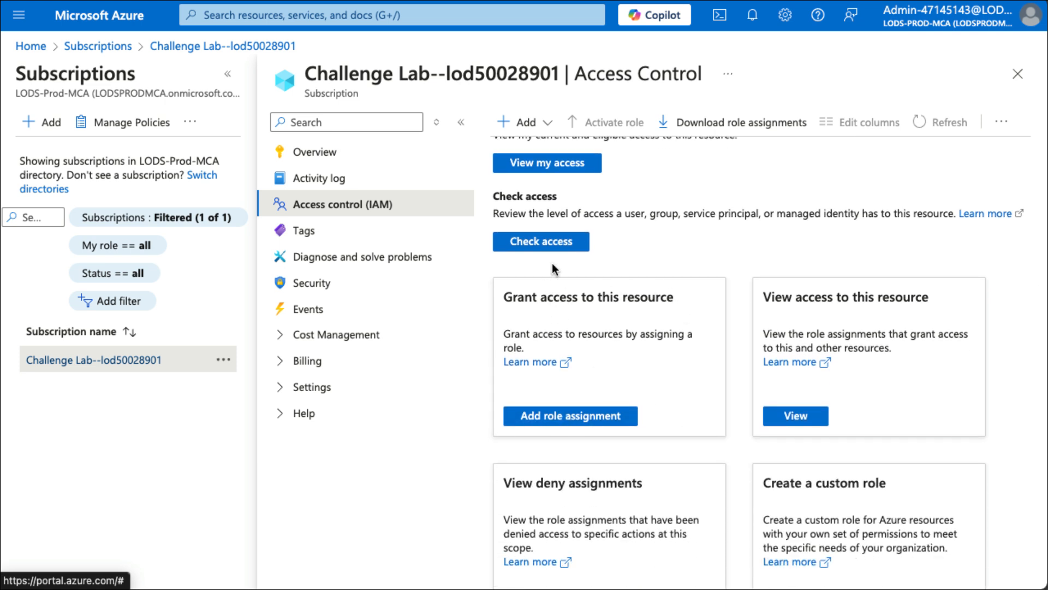
left_click(563, 421)
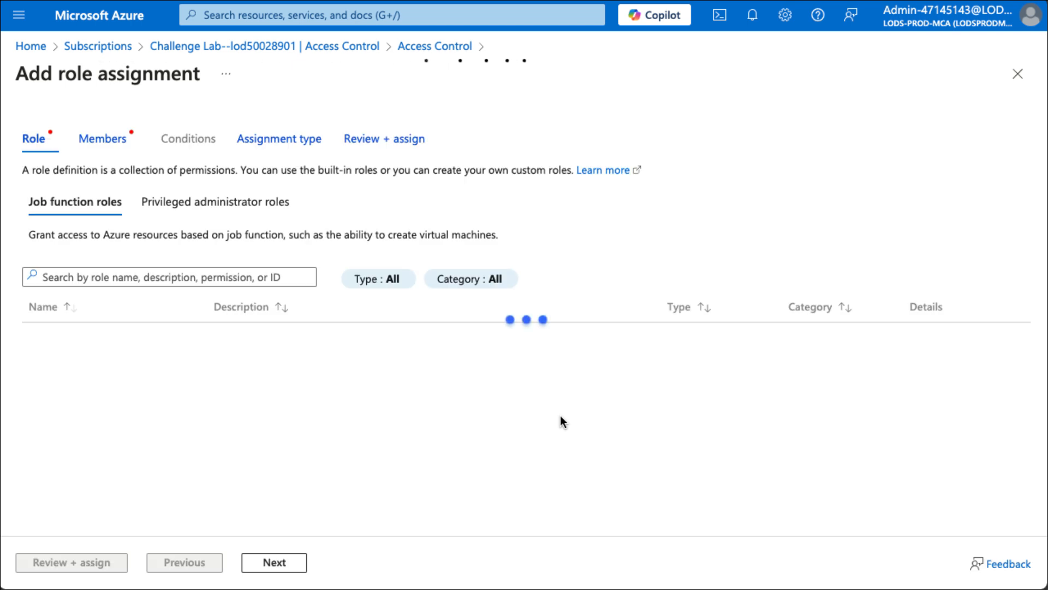
left_click(116, 277)
type("network con")
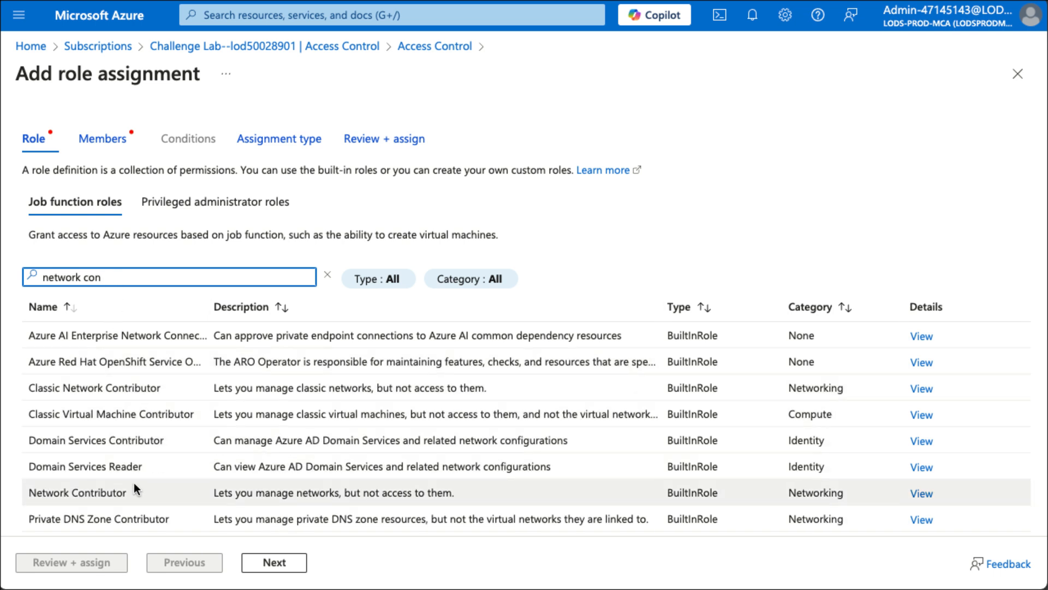
left_click(401, 493)
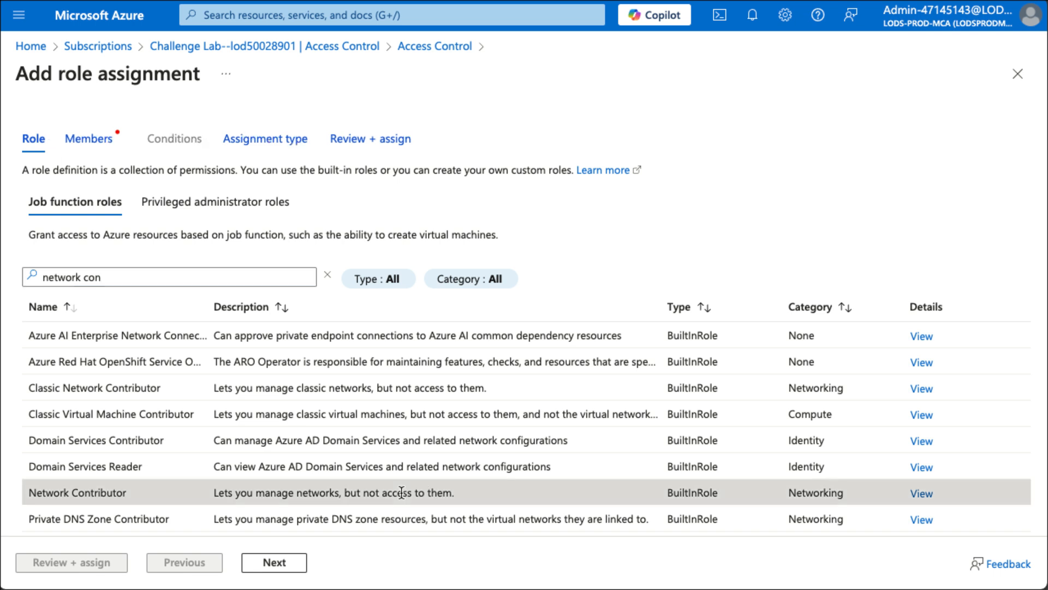
left_click(292, 566)
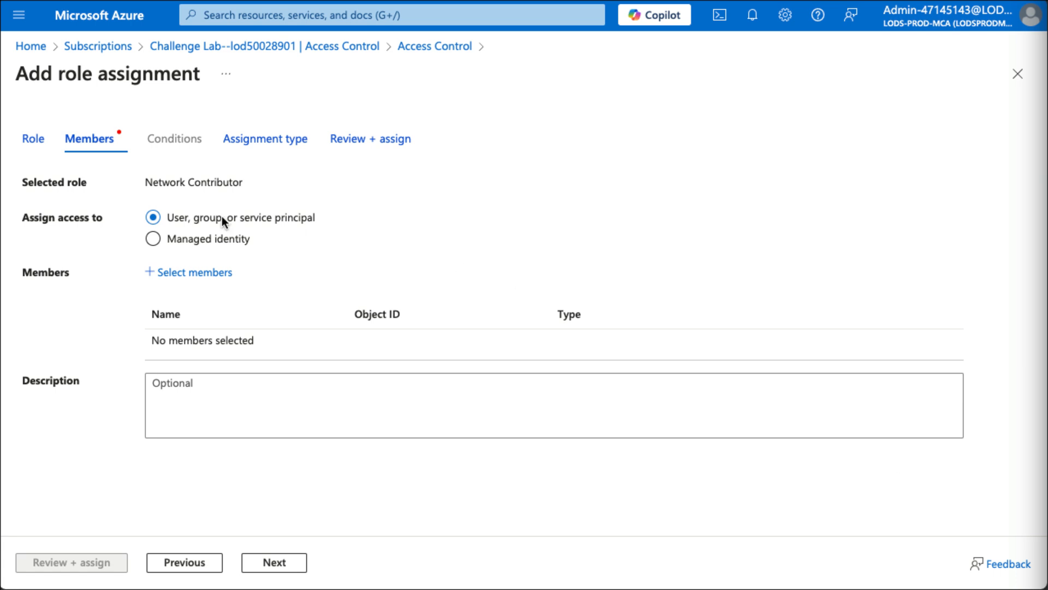
Add the test user as the member of the Network Contributor assignment, then review and assign the role.
left_click(180, 276)
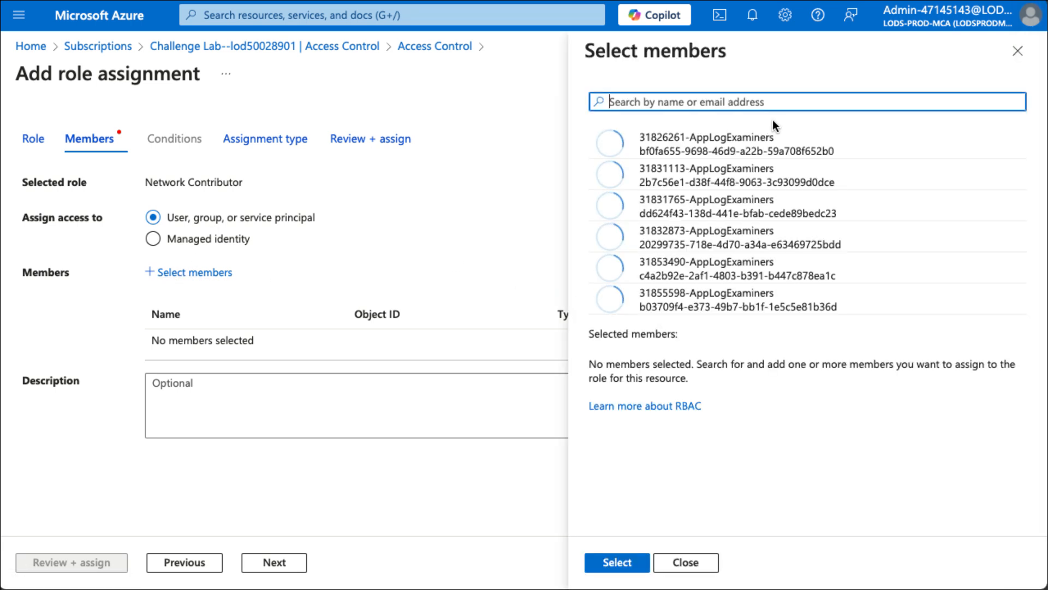
key("ctrl+v")
left_click(772, 144)
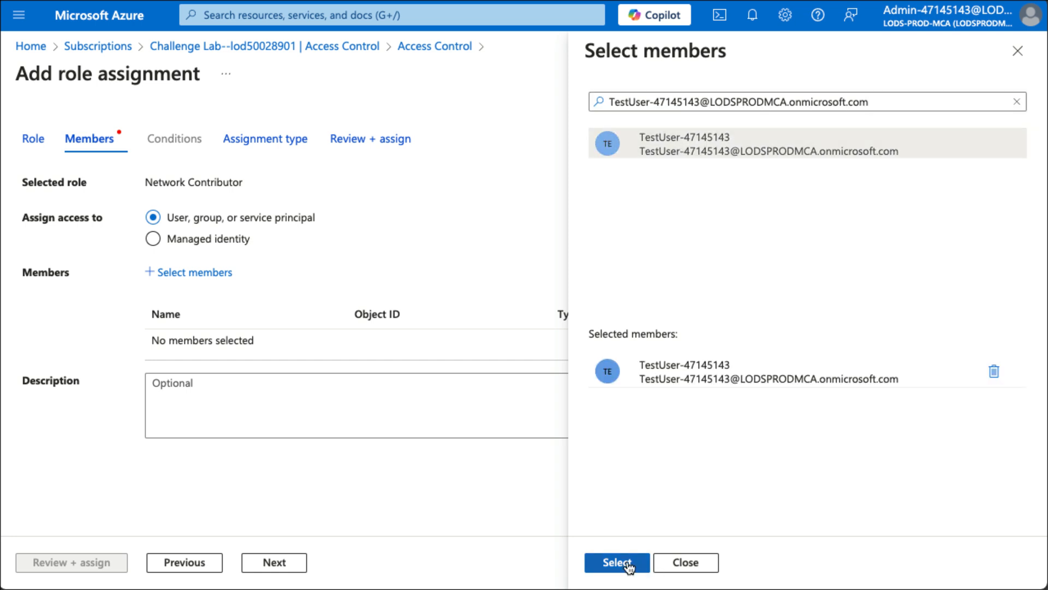
left_click(617, 561)
left_click(96, 561)
left_click(96, 562)
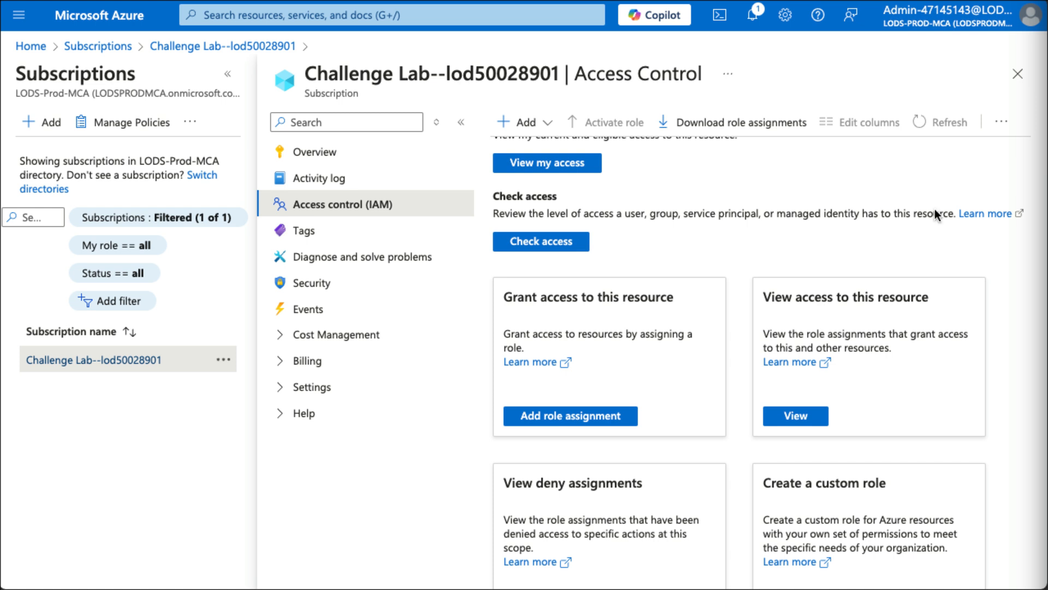
Switch to the test user account and start creating a new virtual network from the Virtual networks service.
left_click(944, 22)
left_click(864, 199)
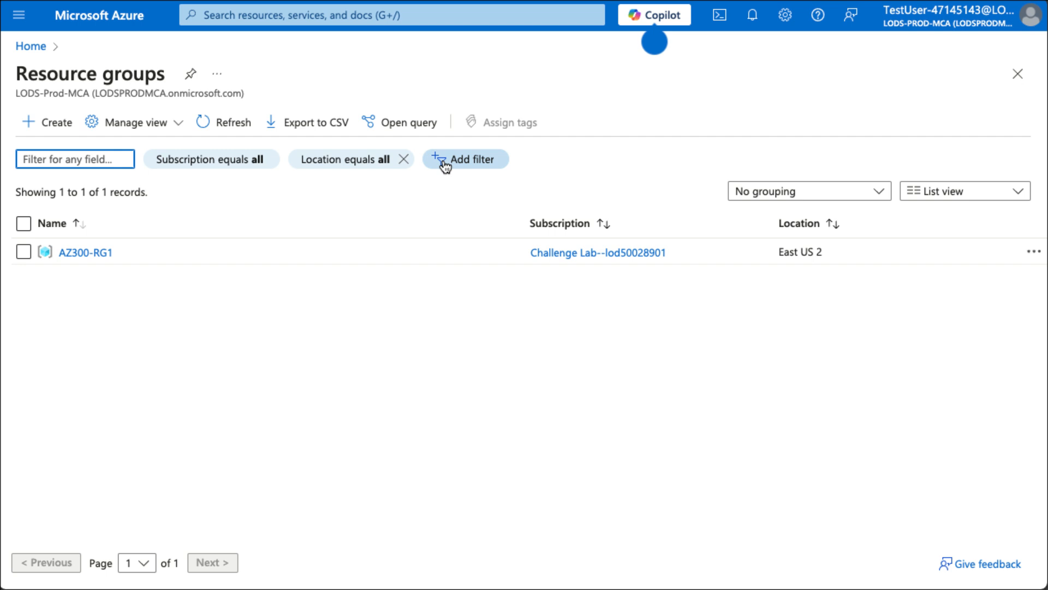
left_click(338, 16)
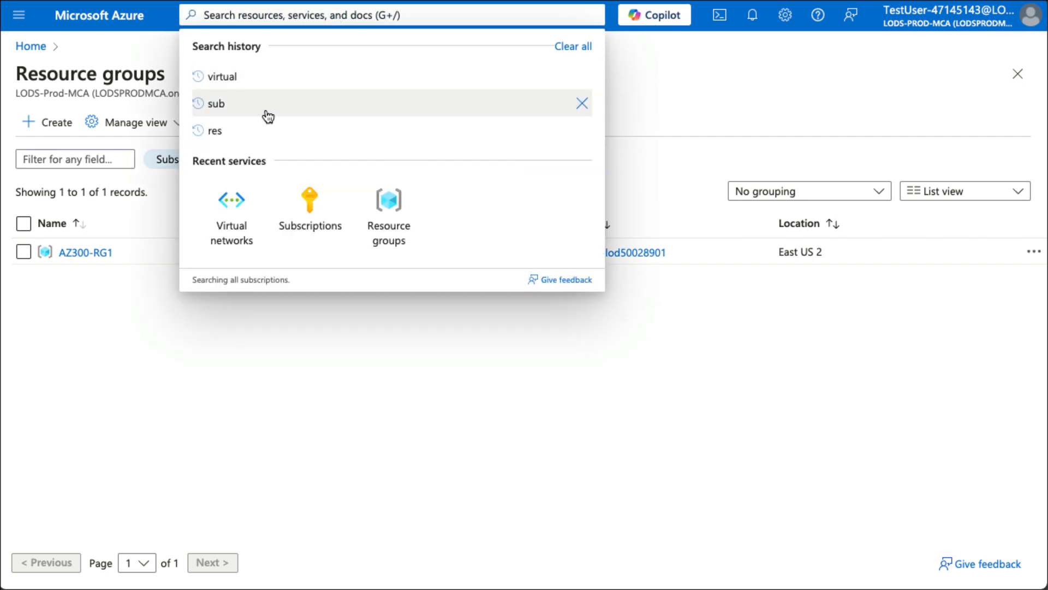
left_click(244, 203)
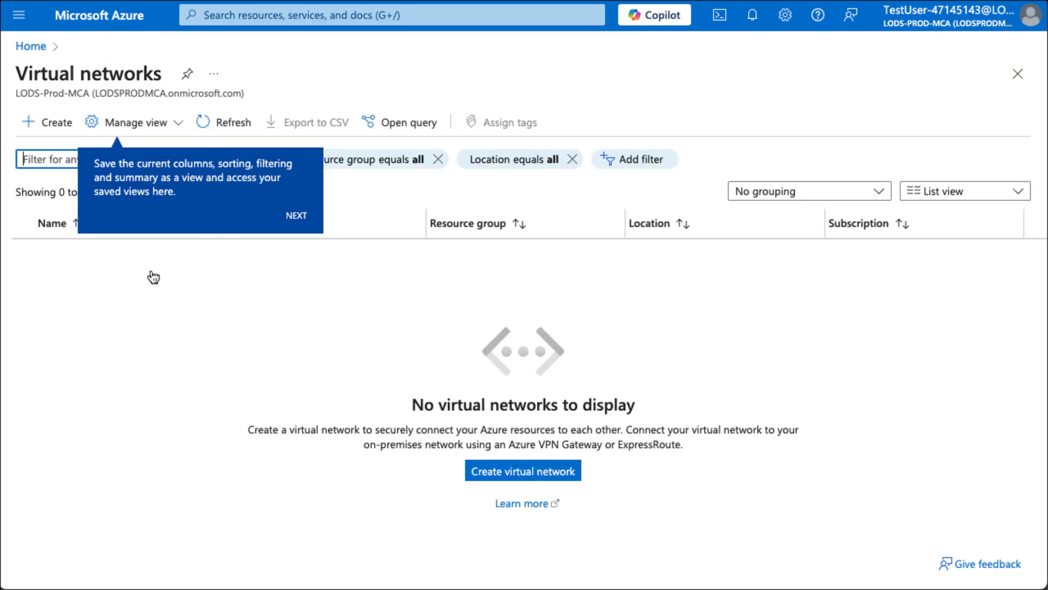
left_click(43, 131)
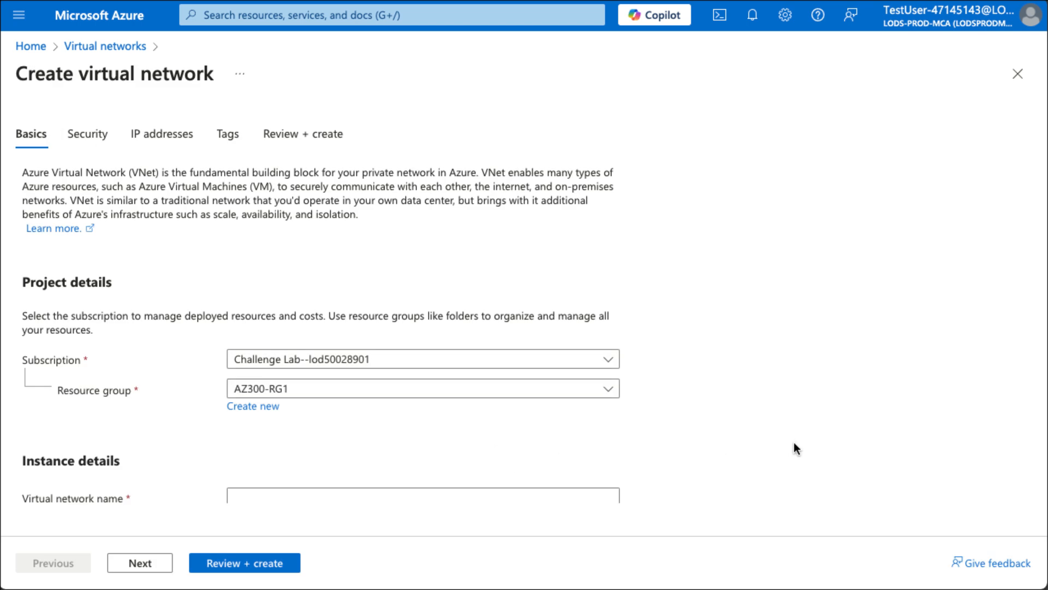
Name the virtual network VNet1, set its region to (US) East US 2, and review and create it.
scroll(794, 443, "down", 2)
left_click(470, 414)
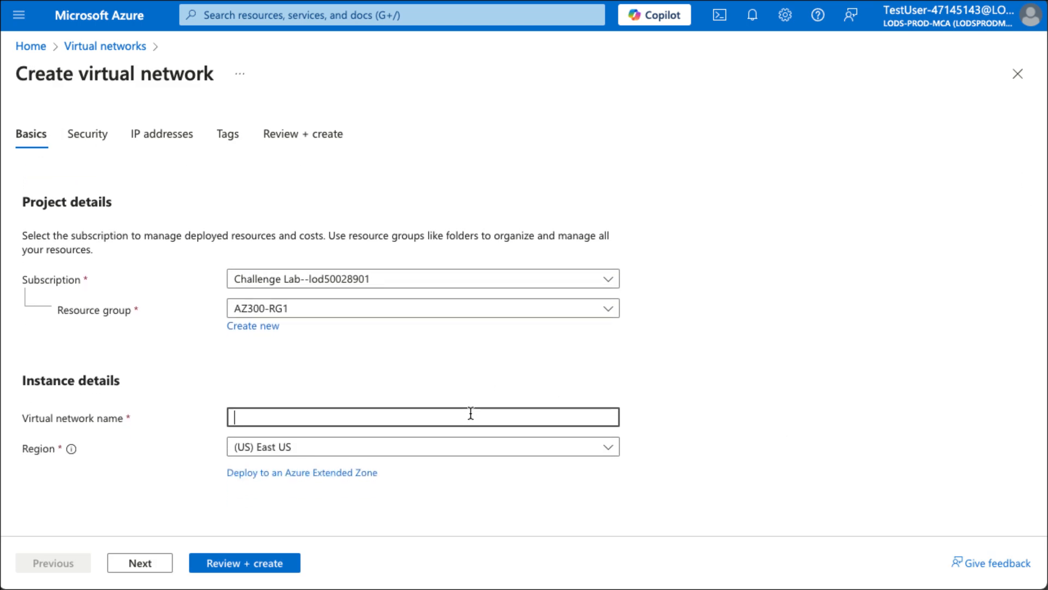
type("VNet1")
left_click(349, 451)
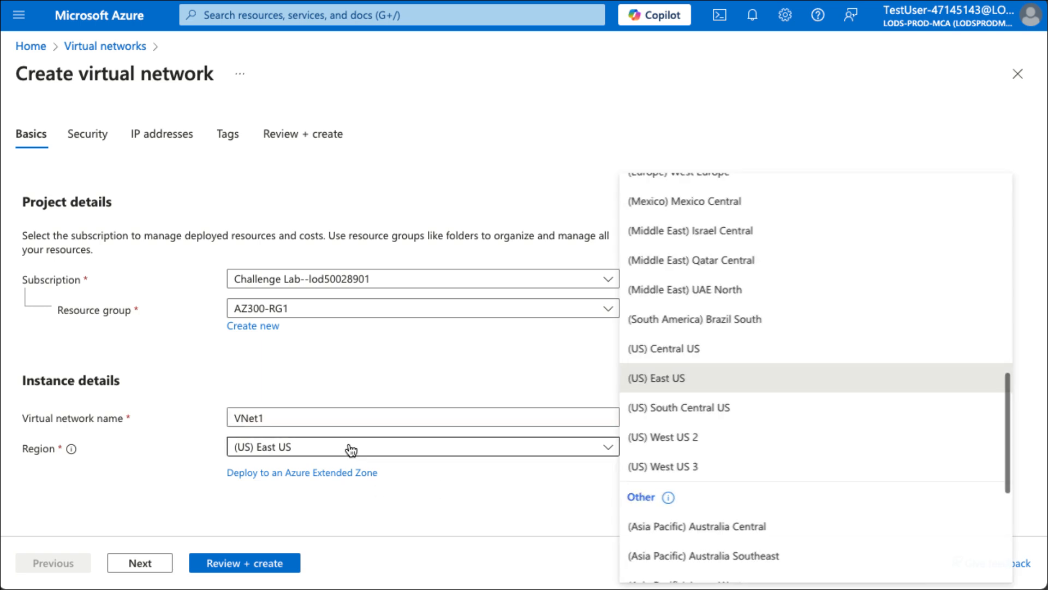
scroll(704, 464, "down", 4)
scroll(705, 473, "down", 1)
left_click(705, 477)
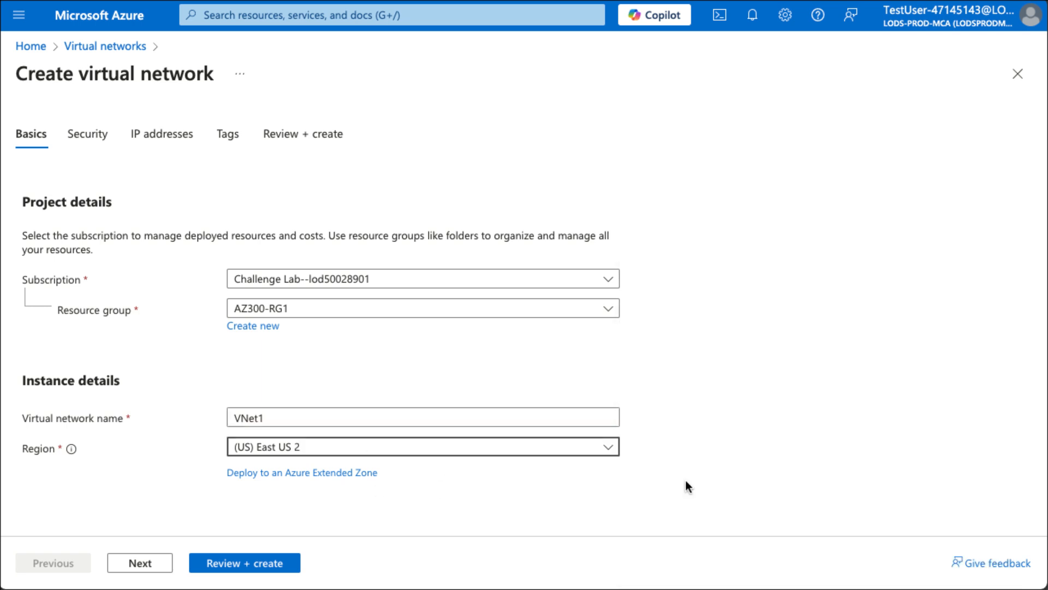
left_click(240, 562)
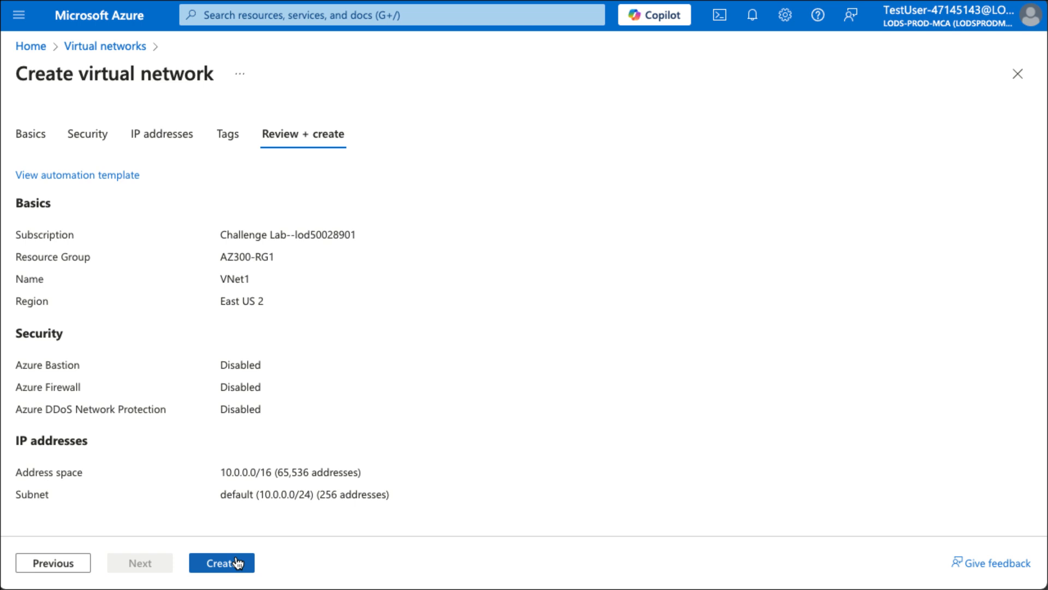
left_click(237, 562)
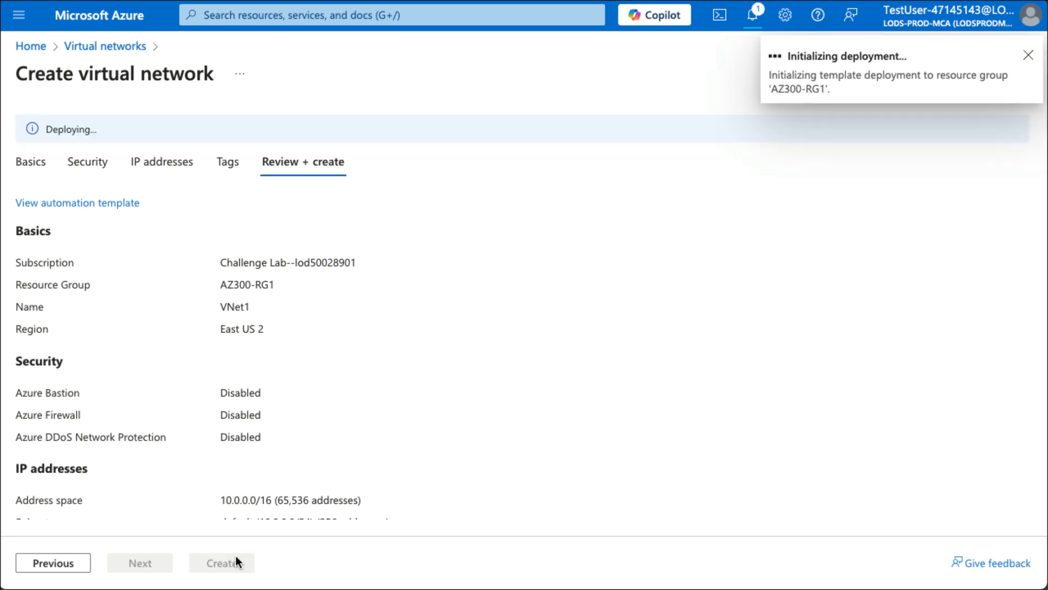